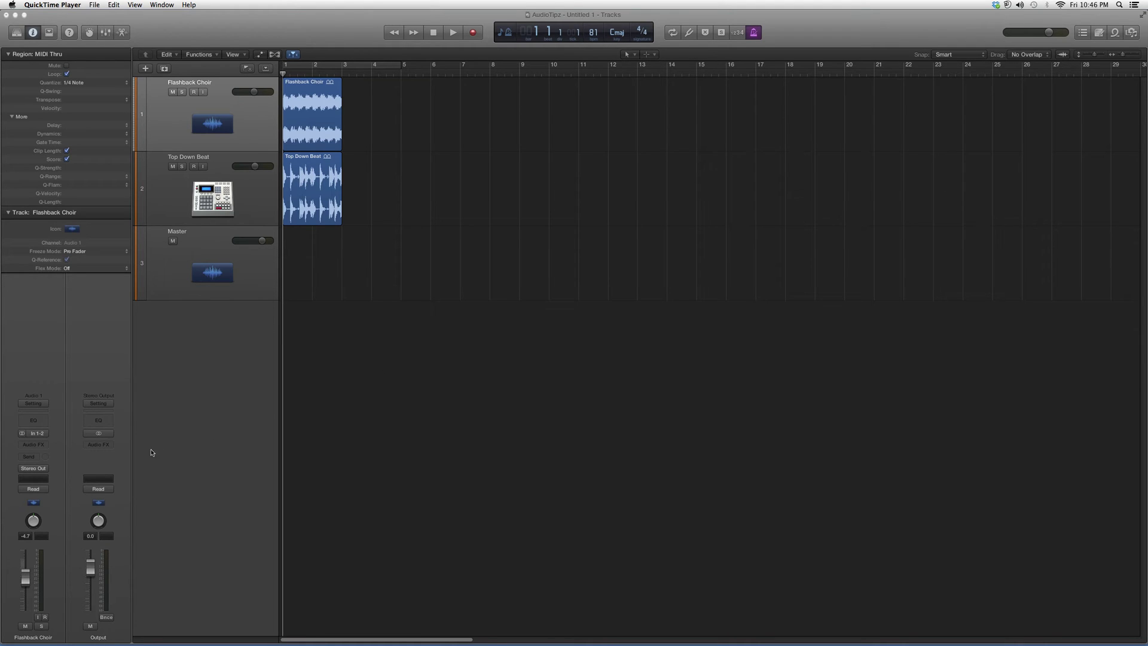
Insert Waves LinEQ Broadband (stereo) in an Audio FX slot on the Flashback Choir strip
{"action": "left_click", "coordinate": [35, 446]}
{"action": "mouse_move", "coordinate": [121, 571]}
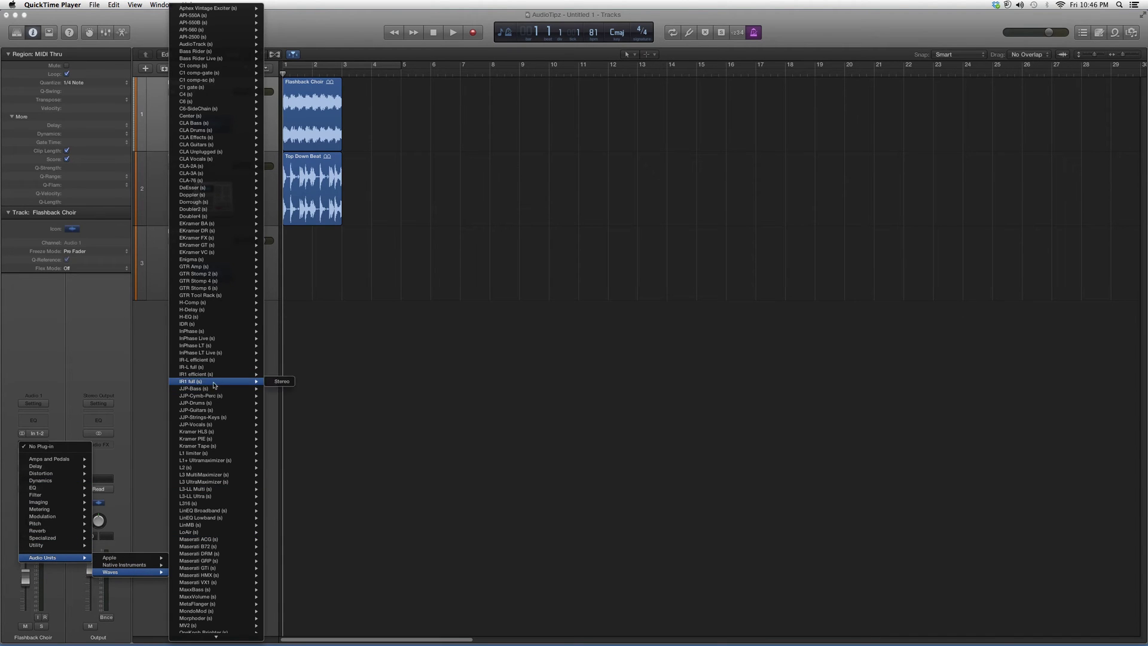
{"action": "scroll", "coordinate": [215, 263], "scroll_direction": "down", "scroll_amount": 2}
{"action": "scroll", "coordinate": [215, 263], "scroll_direction": "down", "scroll_amount": 3}
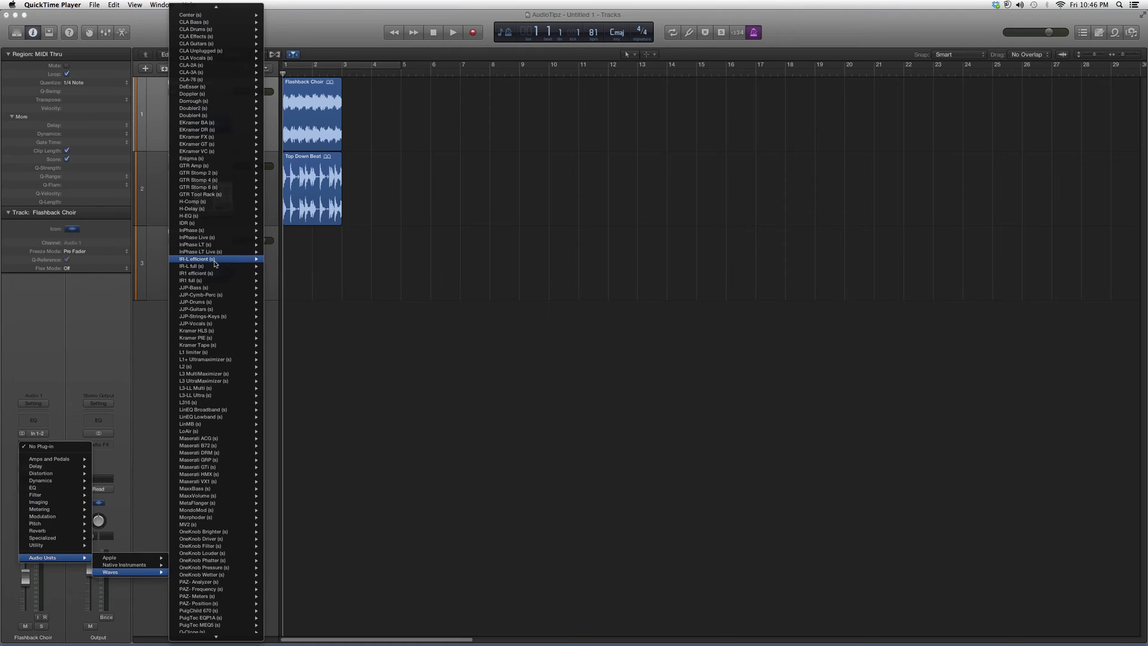
{"action": "left_click", "coordinate": [281, 411]}
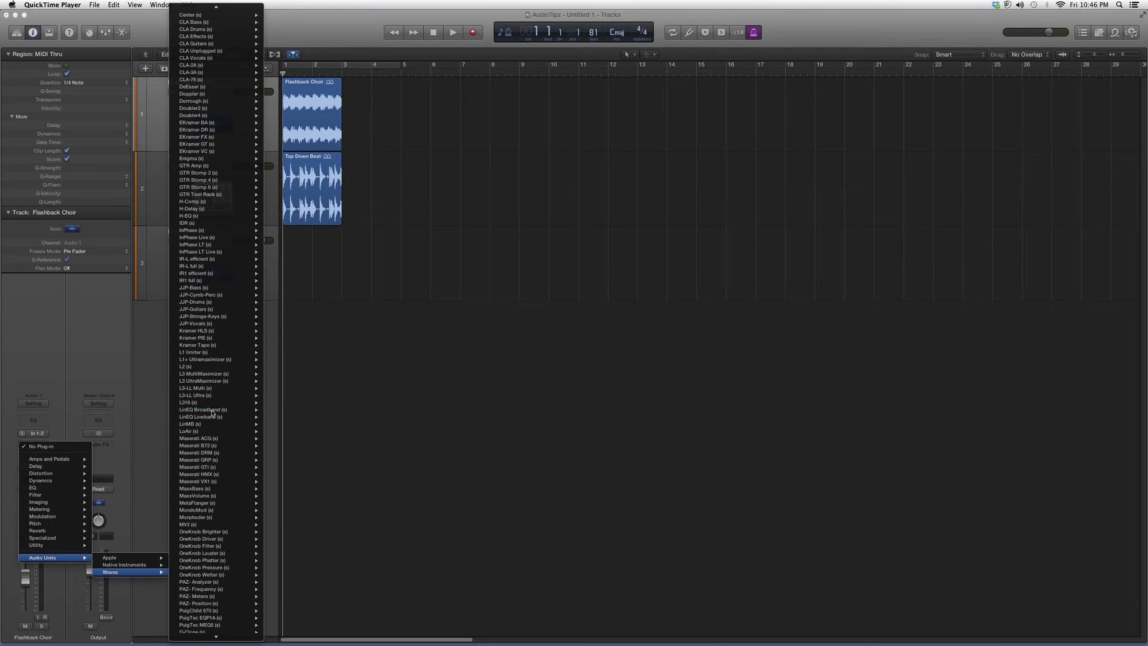
Centre the LinEQ window, toggle the graph to ±30 dB and back to ±12 dB, then boost band 1 gain
{"action": "left_click_drag", "start_coordinate": [170, 37], "coordinate": [632, 255]}
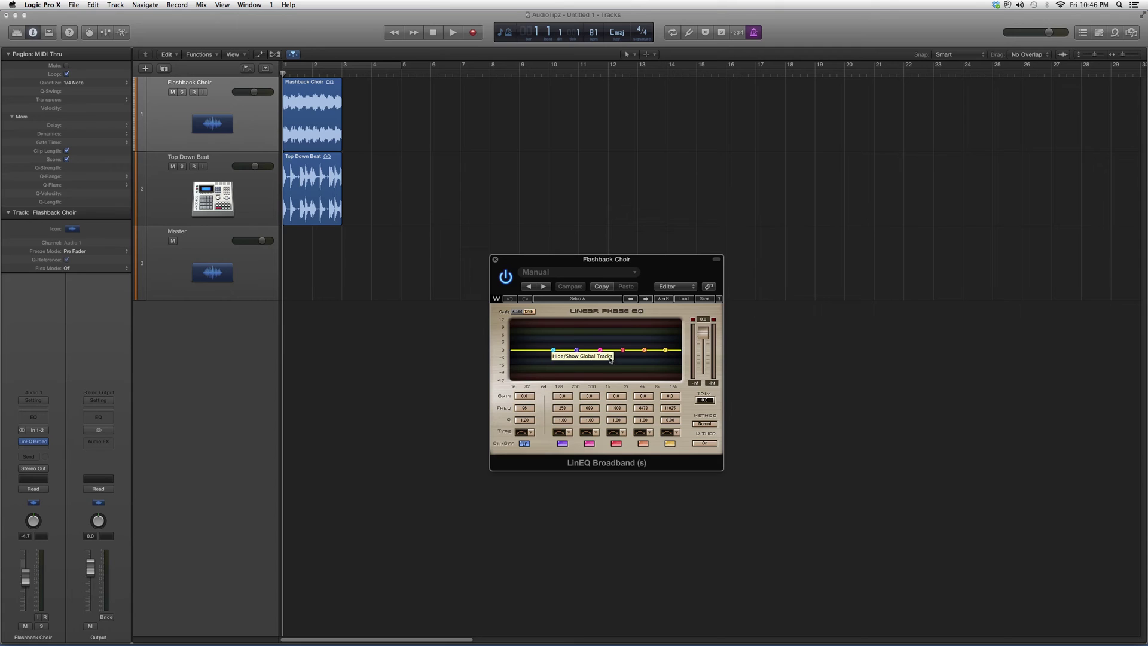
{"action": "left_click", "coordinate": [517, 312]}
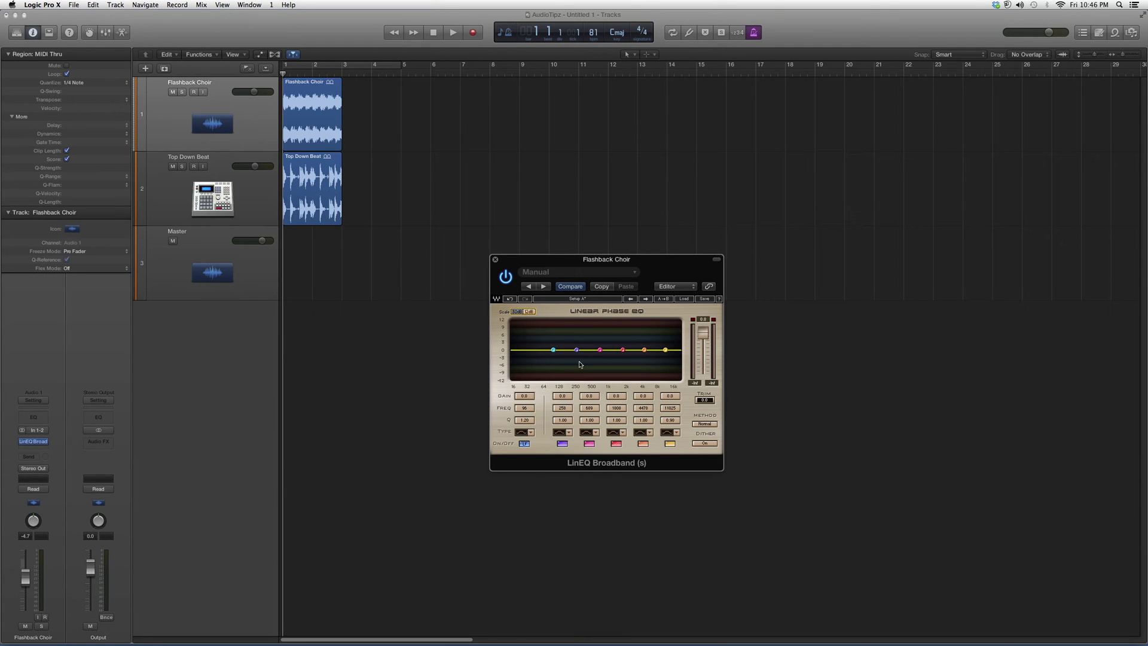
{"action": "left_click", "coordinate": [516, 313]}
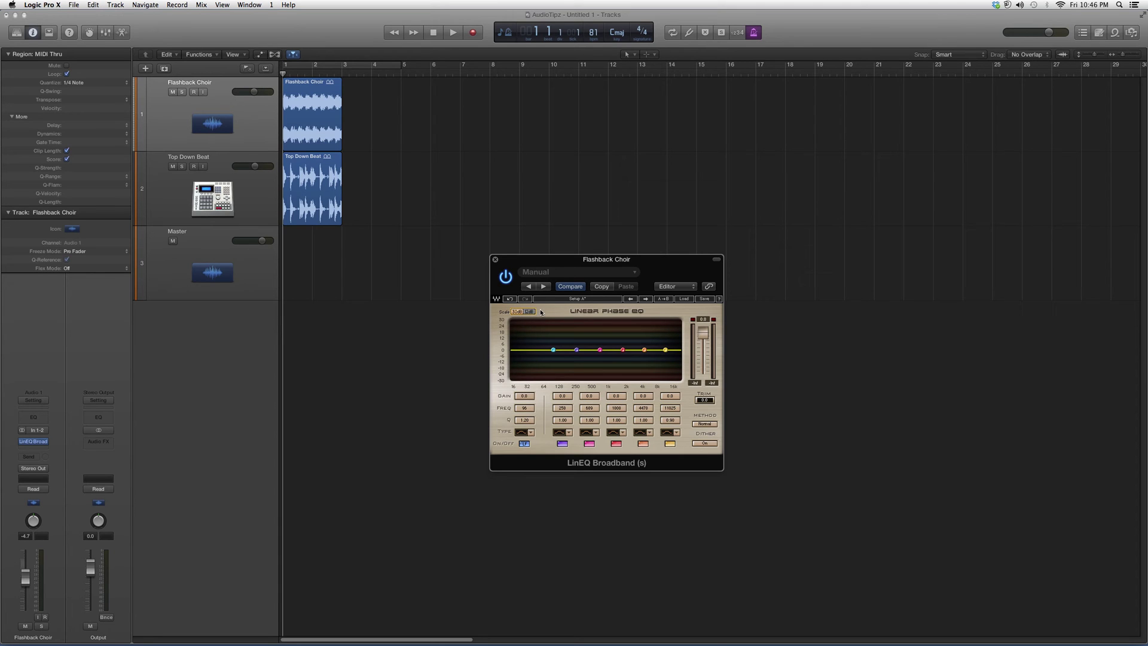
{"action": "left_click", "coordinate": [529, 312]}
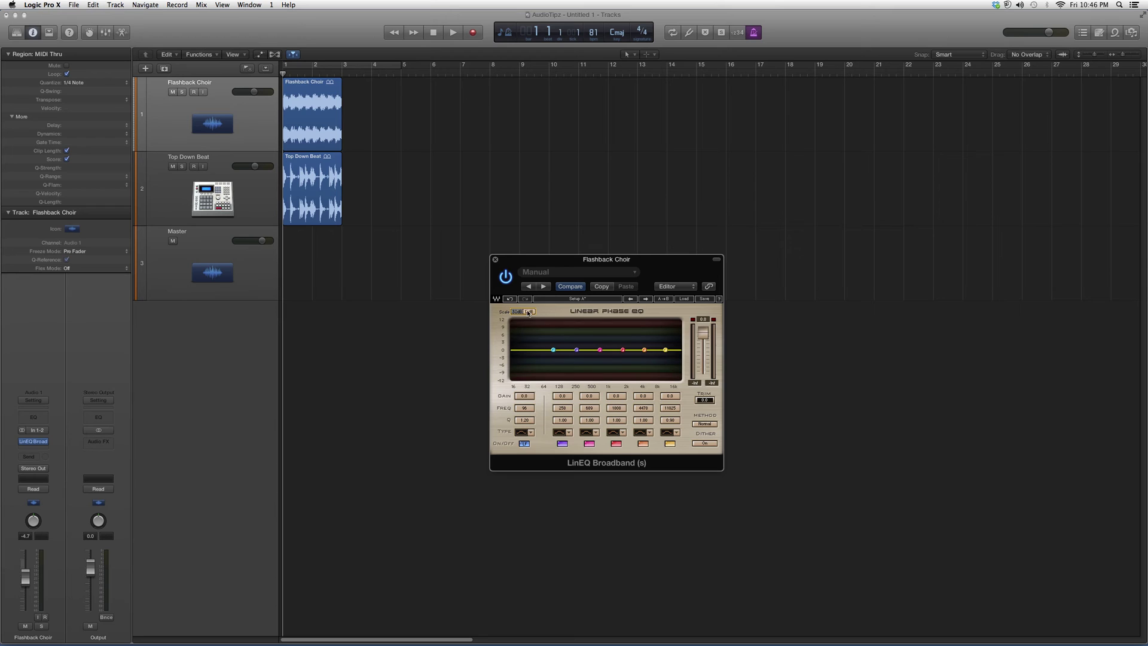
{"action": "mouse_move", "coordinate": [522, 397]}
{"action": "left_mouse_down"}
{"action": "mouse_move", "coordinate": [522, 382]}
{"action": "mouse_move", "coordinate": [526, 404]}
{"action": "left_mouse_up"}
Pull band 1's gain down to about -0.8 dB, then select band 2's GAIN and FREQ fields
{"action": "left_click", "coordinate": [524, 420]}
{"action": "left_click_drag", "start_coordinate": [526, 397], "coordinate": [527, 405]}
{"action": "left_click", "coordinate": [562, 396]}
{"action": "left_click", "coordinate": [565, 409]}
{"action": "left_click", "coordinate": [701, 329]}
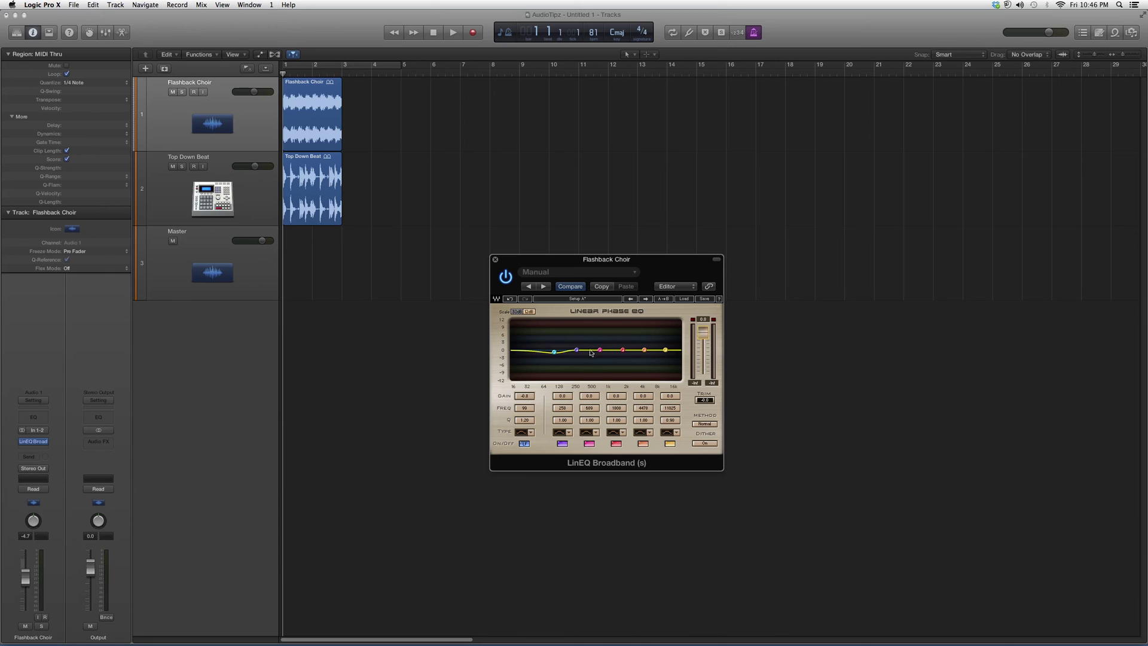